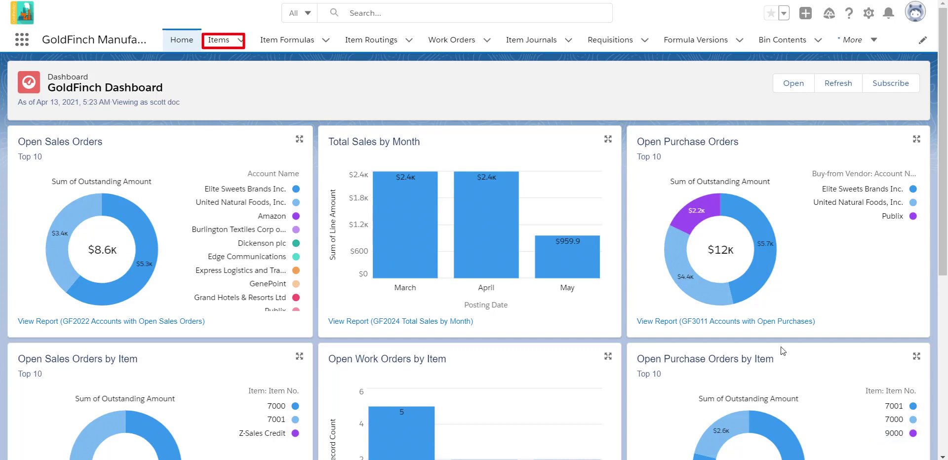
Step: Open item 7010 (Keto Fudge) and review its Replenishment System setting, item formulas and item routings
click(226, 43)
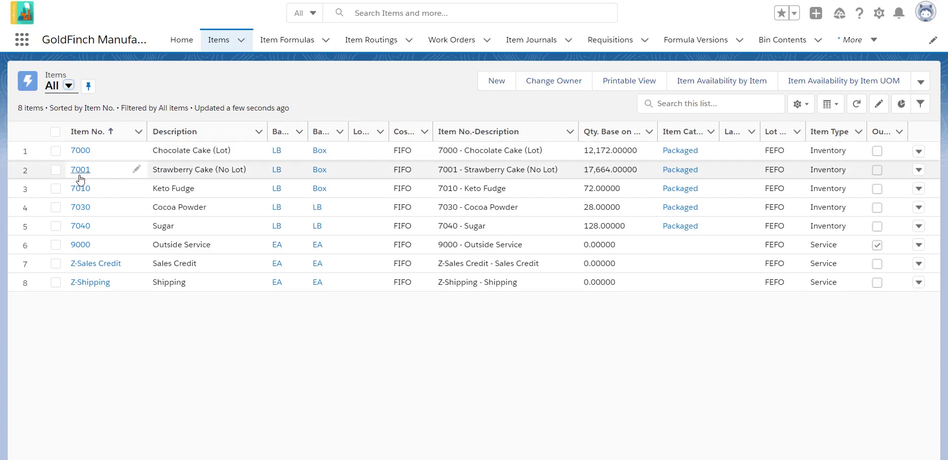
click(80, 189)
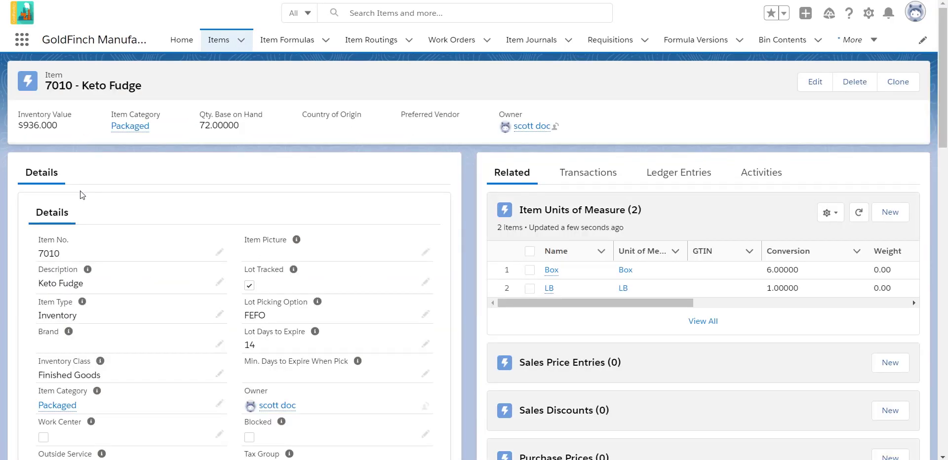
scroll(80, 191, down, 10)
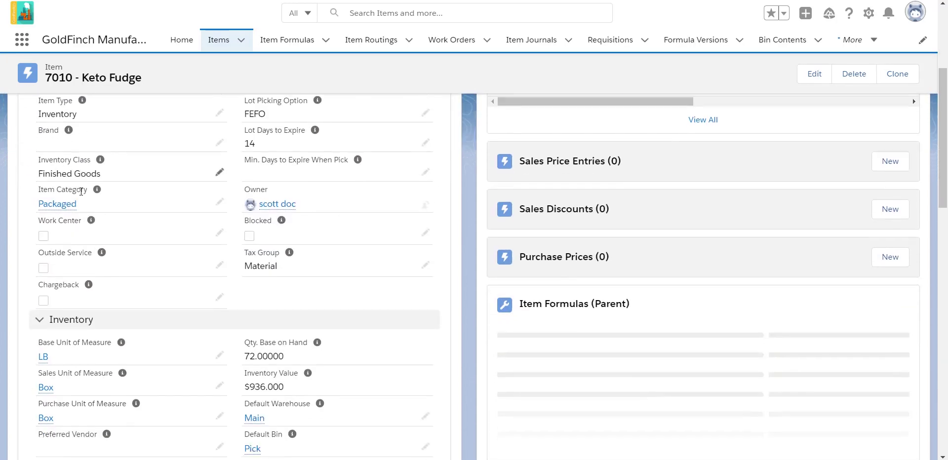
scroll(82, 195, down, 9)
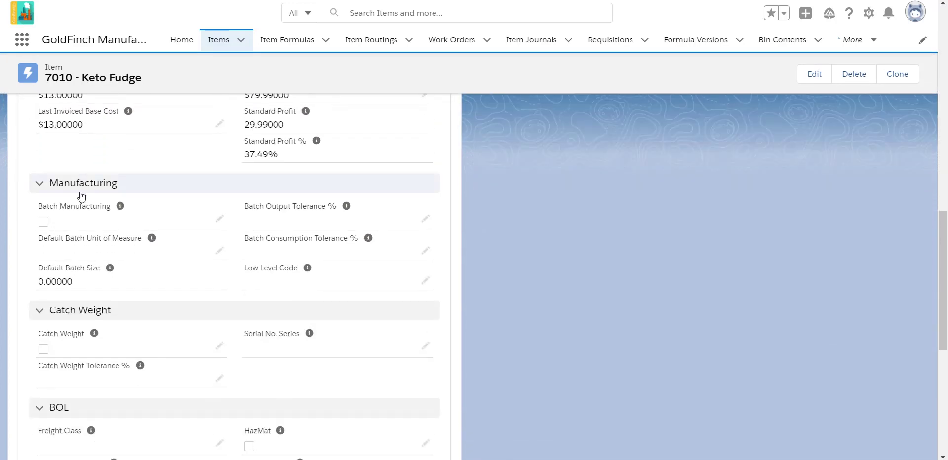
scroll(82, 196, down, 2)
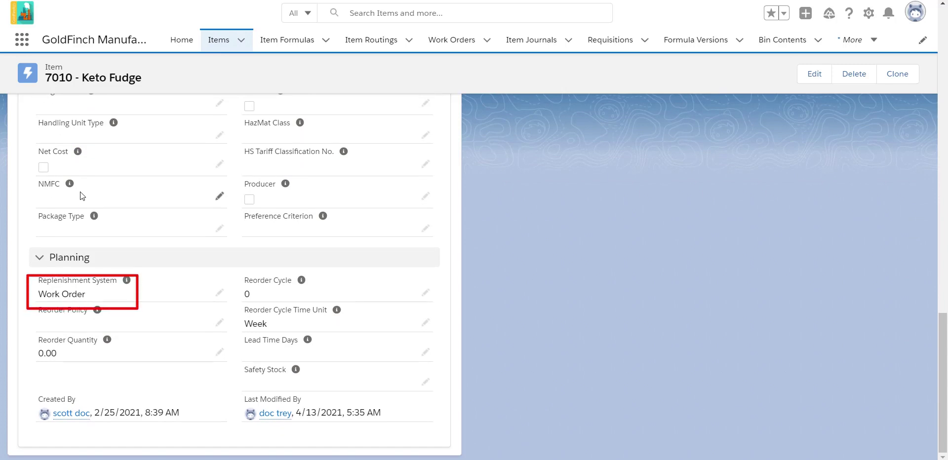
scroll(81, 193, up, 5)
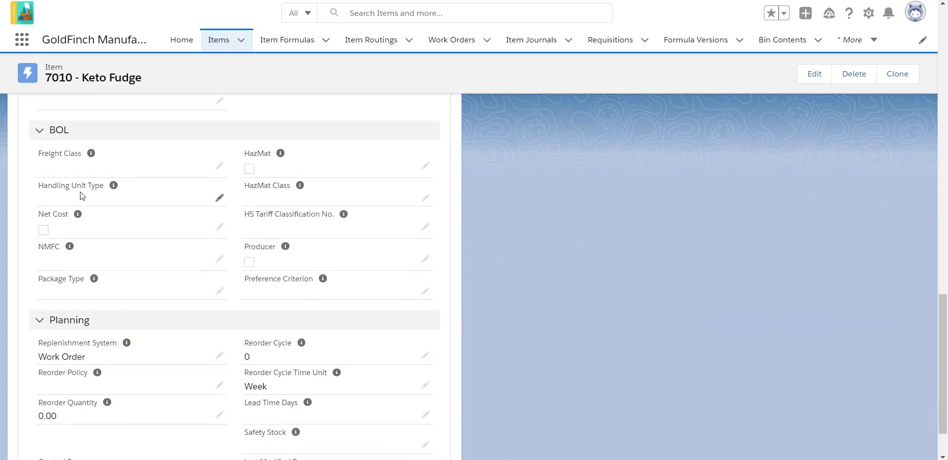
scroll(80, 192, up, 10)
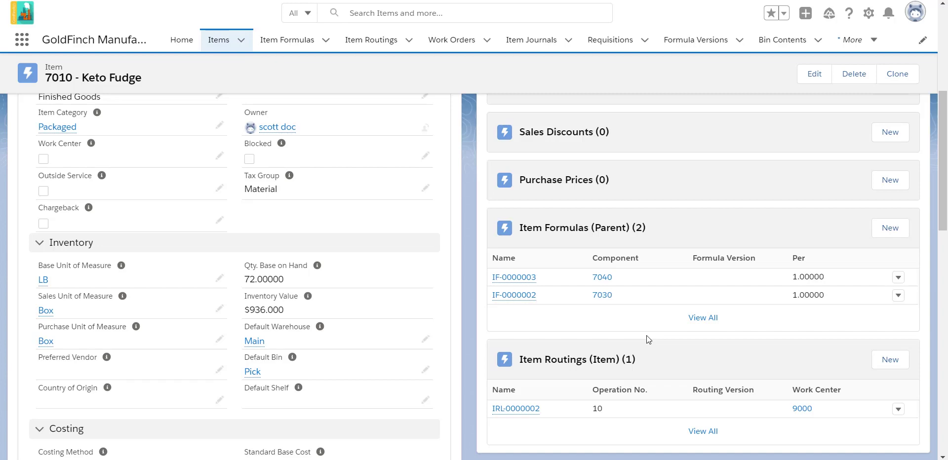
Step: Show the list of work orders using the Released list view
click(458, 46)
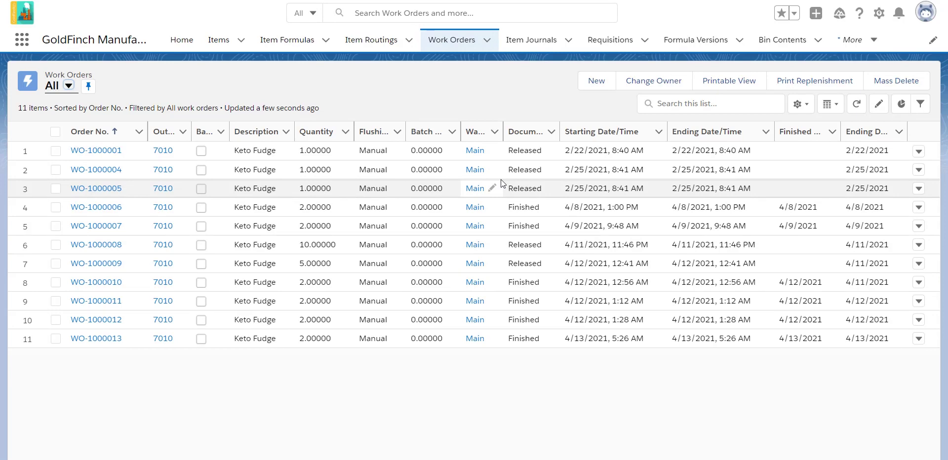
click(69, 86)
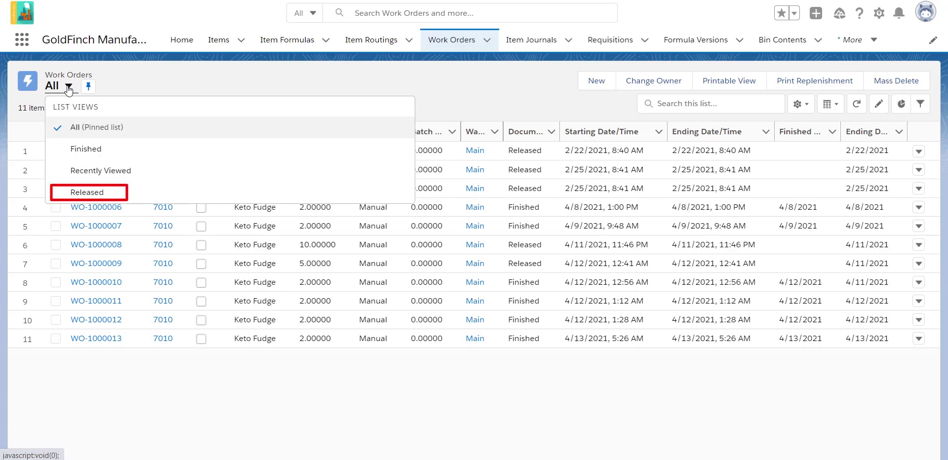
click(81, 192)
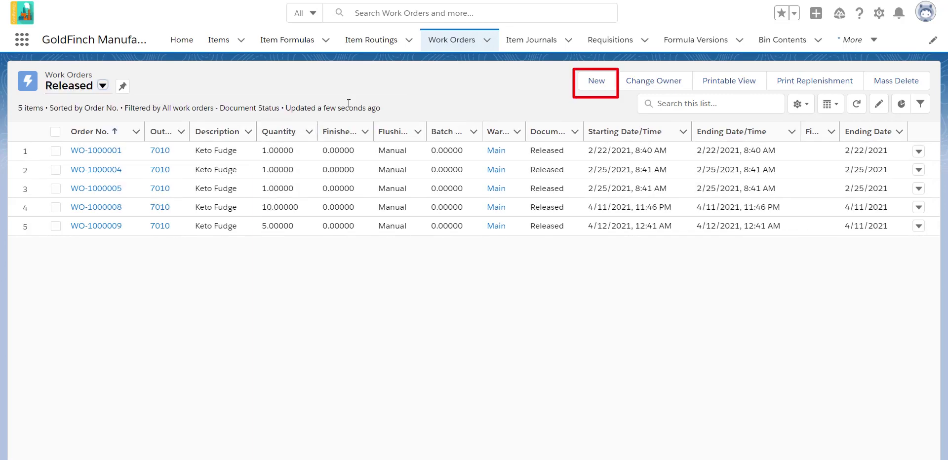
Step: Start a new work order with 7010 (Keto Fudge) as the output item
click(590, 81)
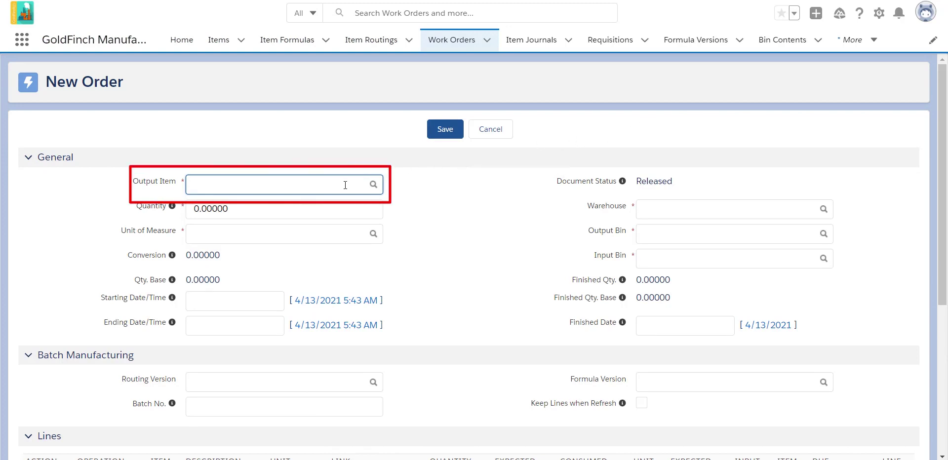
text(7000 (Chocolate Cake (Lot)
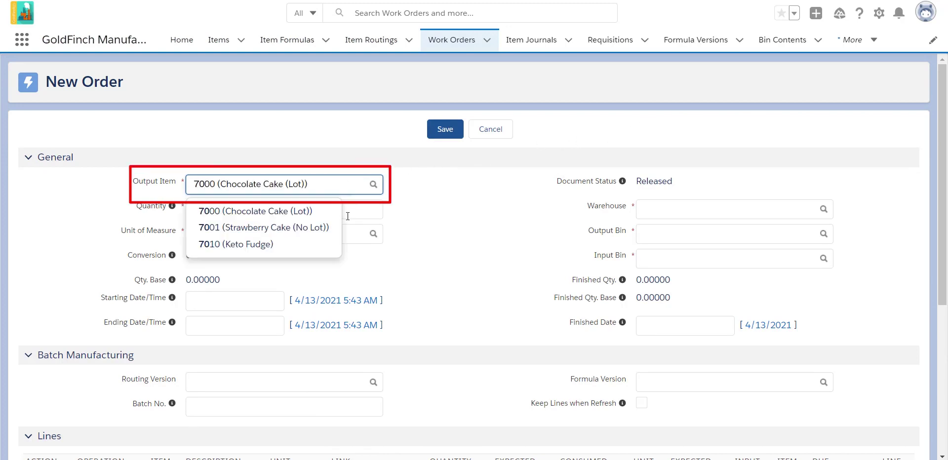
click(298, 250)
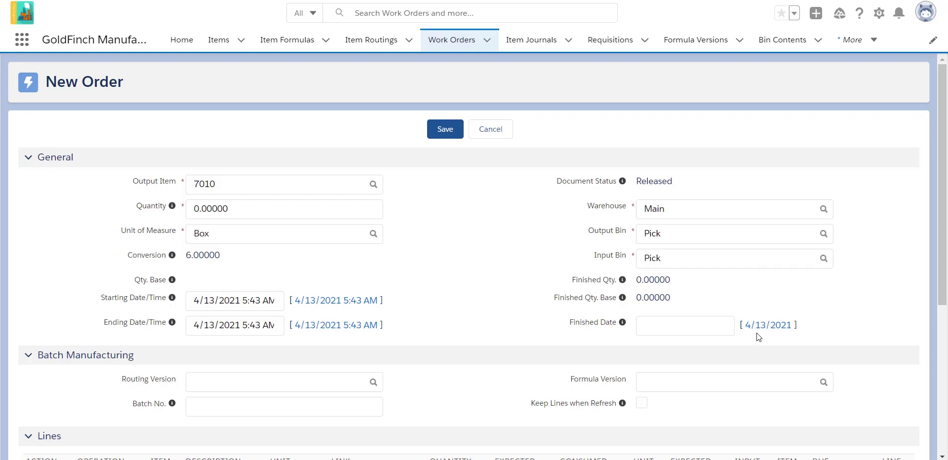
Step: Set the work order quantity to 2, check the generated lines and save the order
click(232, 210)
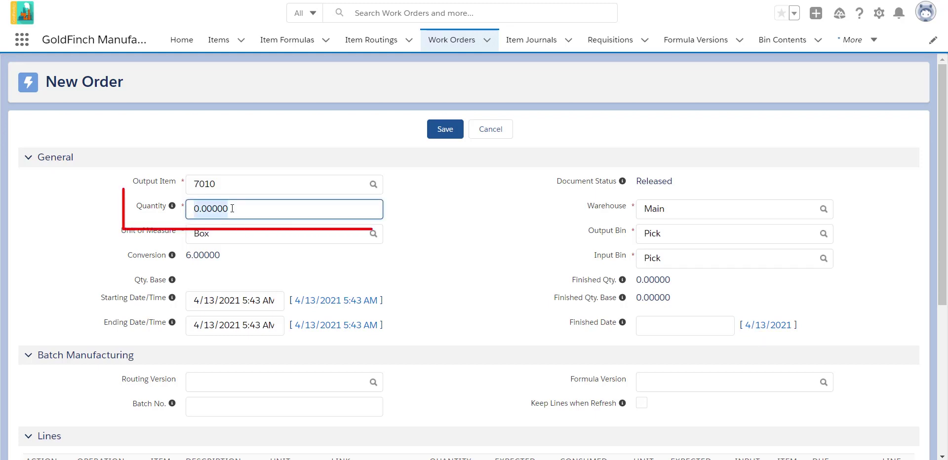
key(ctrl+a)
text(2)
click(437, 256)
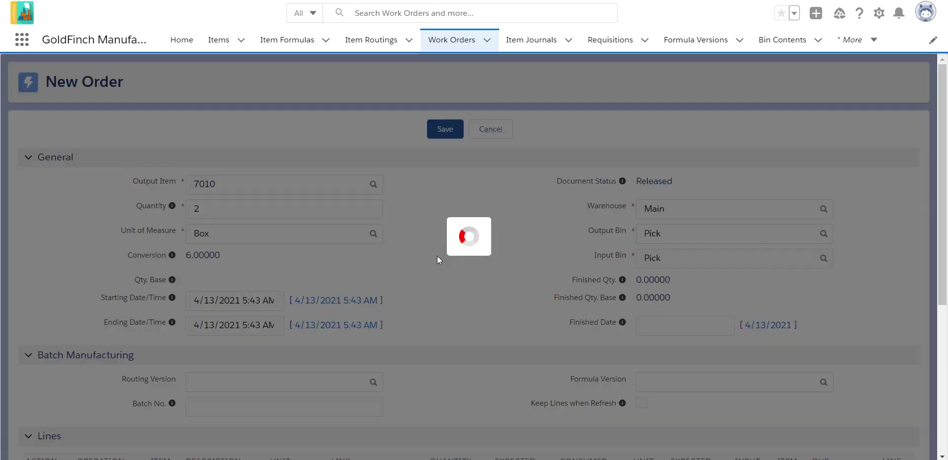
scroll(504, 298, down, 1)
scroll(503, 298, down, 6)
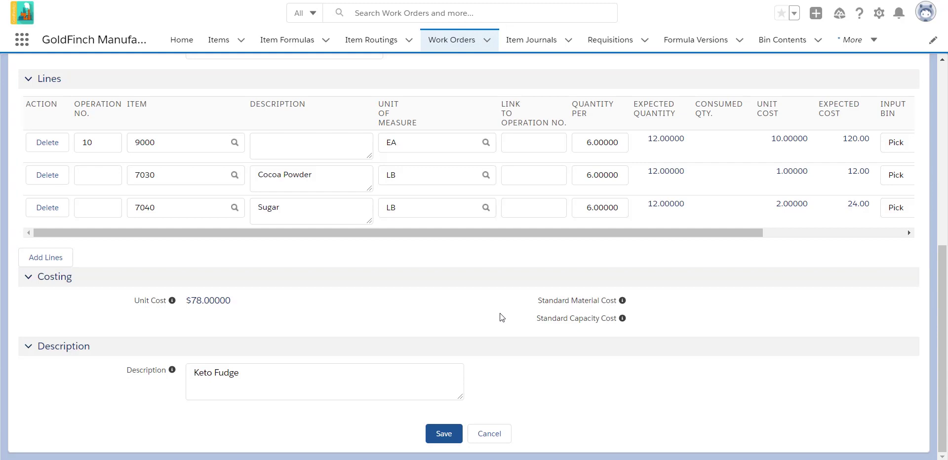
click(438, 435)
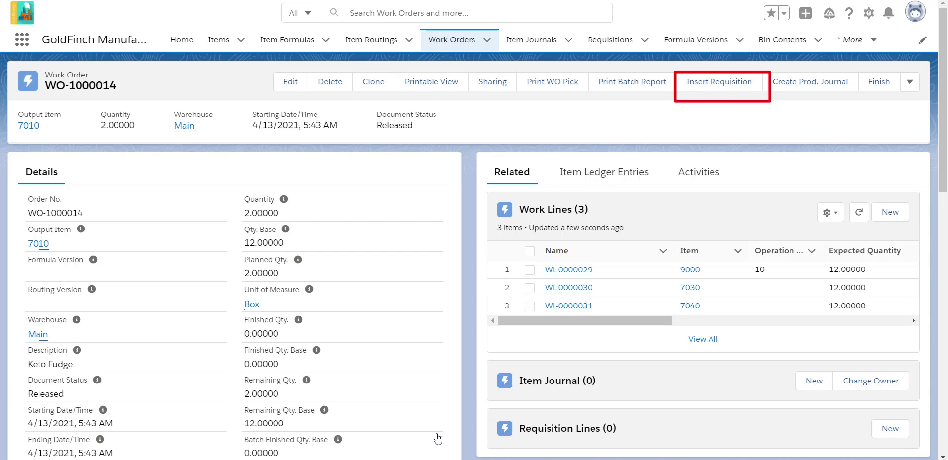
Step: Insert the work order's outside service line into a new requisition and create the purchase order from that requisition
click(716, 92)
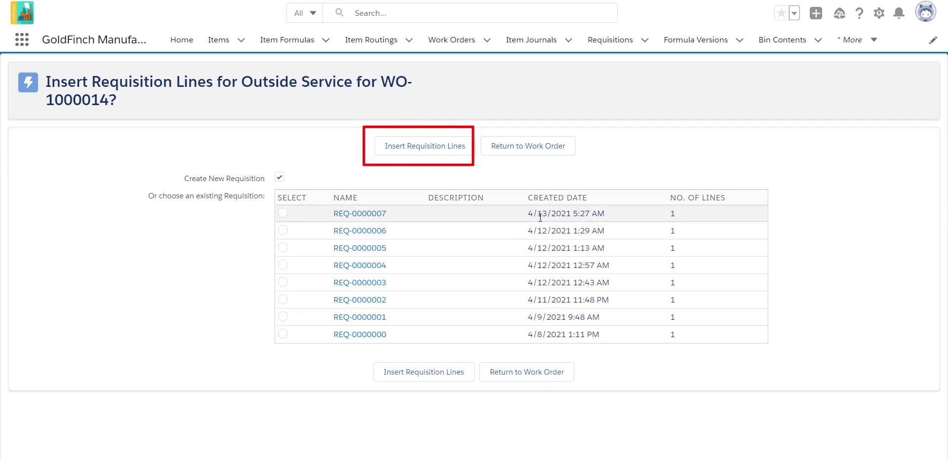
click(404, 147)
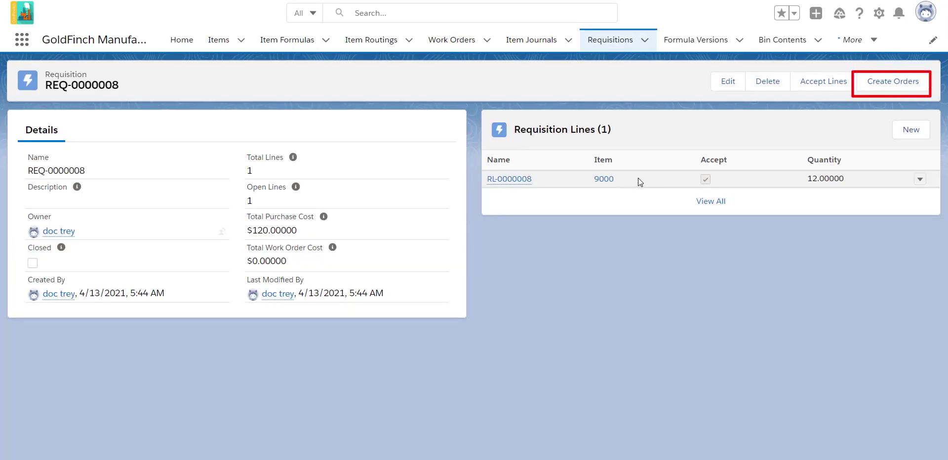
click(914, 85)
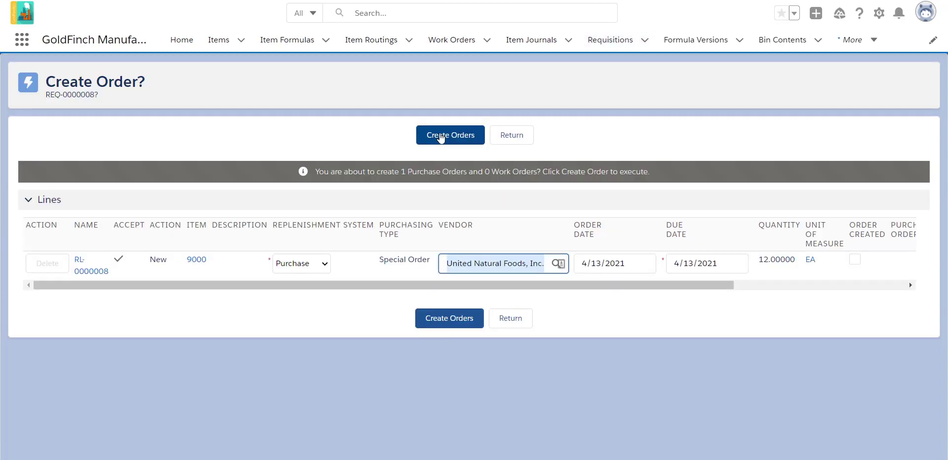
click(441, 136)
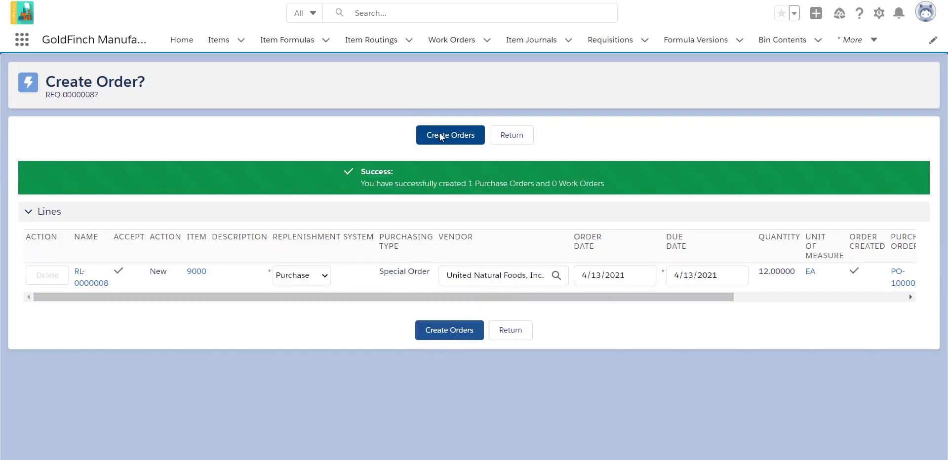
Step: Open the newly created purchase order from the requisition line for item 9000
drag(382, 297, 553, 320)
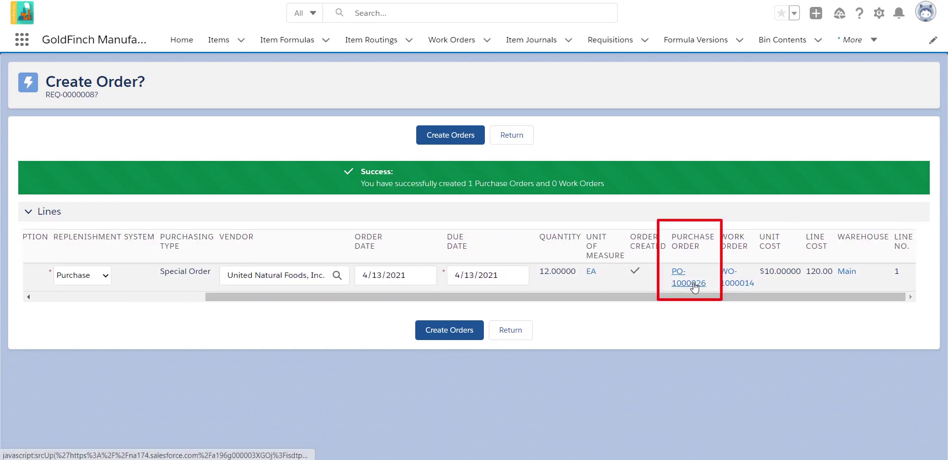
mouse_move(694, 286)
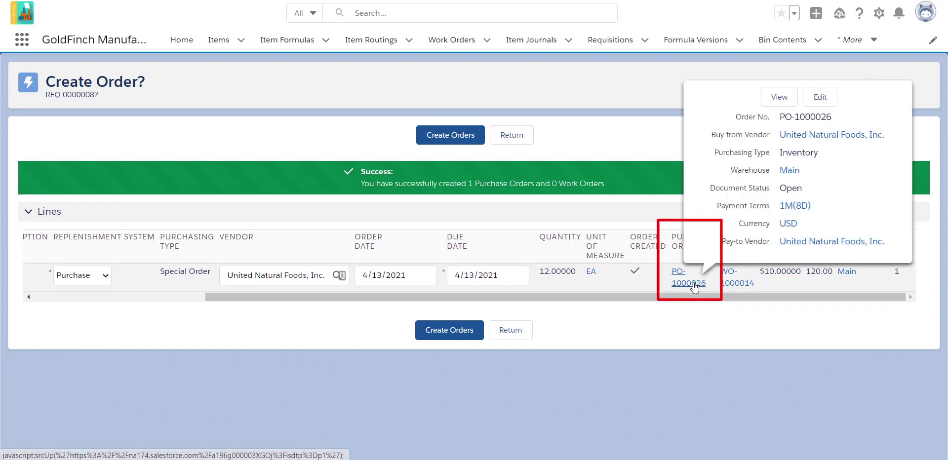
click(693, 286)
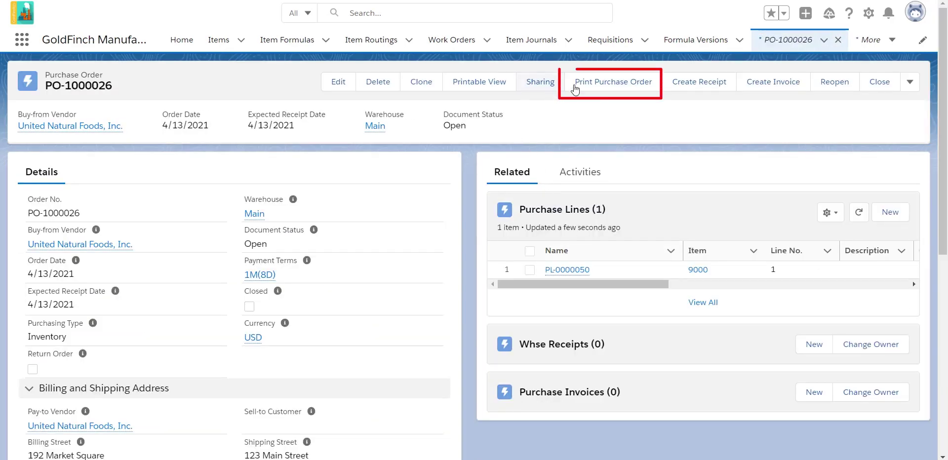
Step: Preview the printed purchase order, return to the record and open its Send Documents option
click(575, 88)
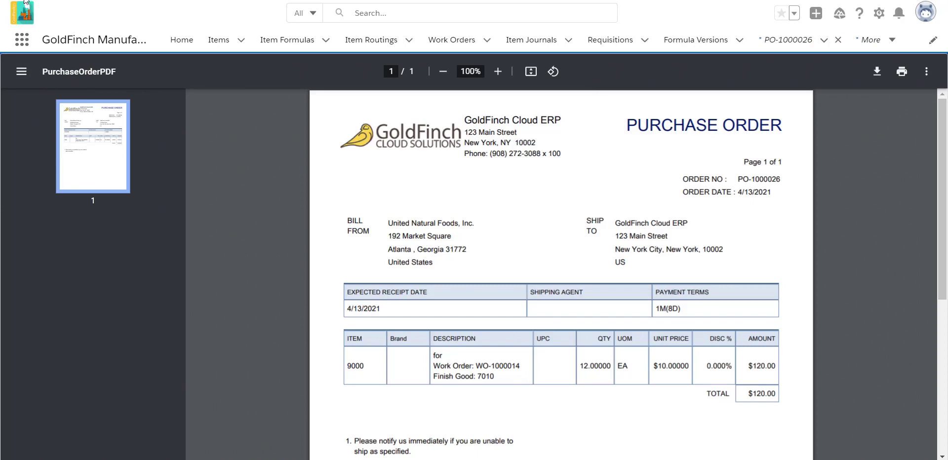
key(alt+Left)
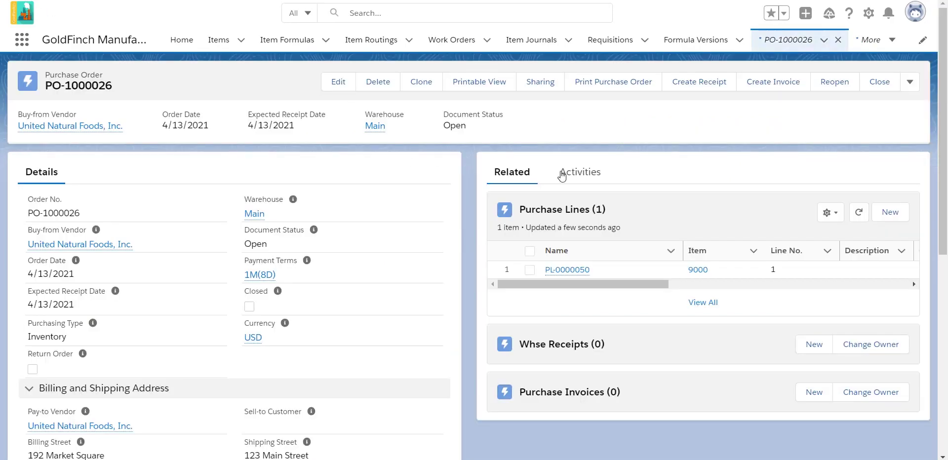
click(911, 84)
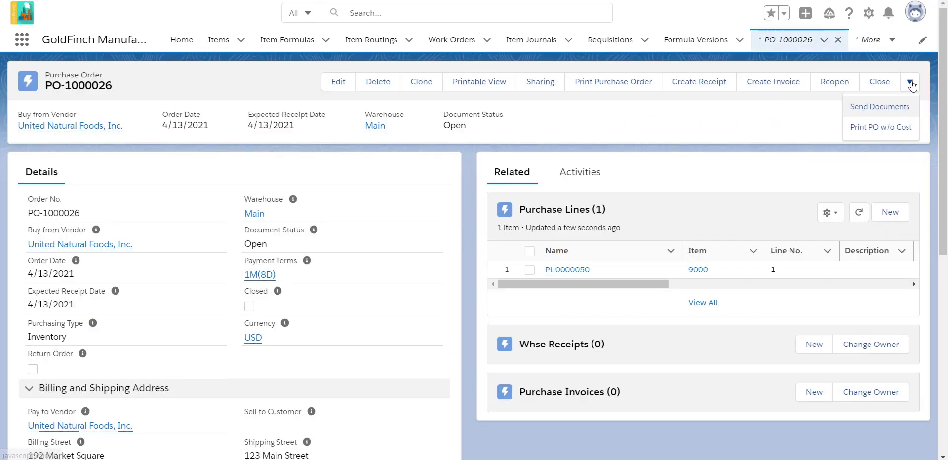
click(903, 108)
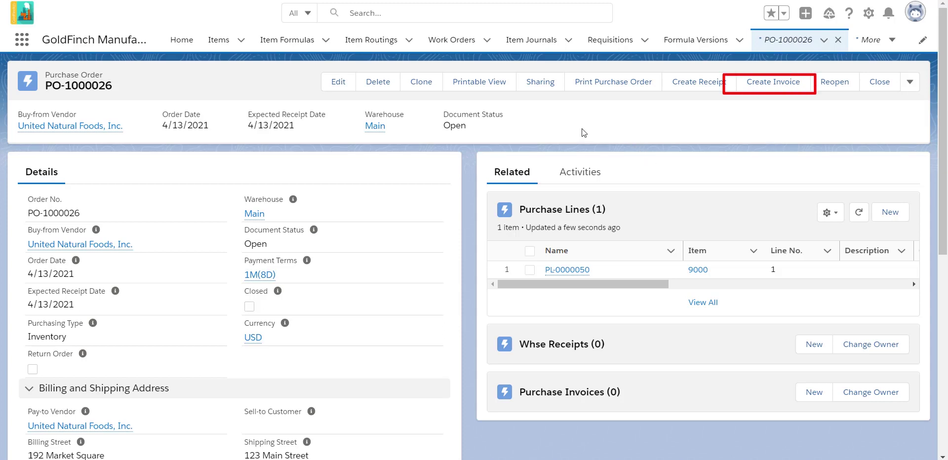
Step: Create an invoice from the purchase order and review its invoice lines in the edit form without saving changes
click(757, 86)
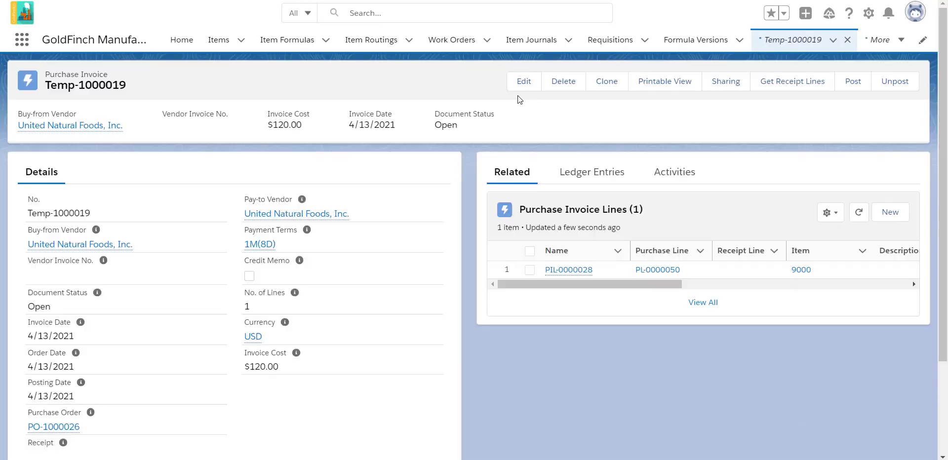
click(525, 89)
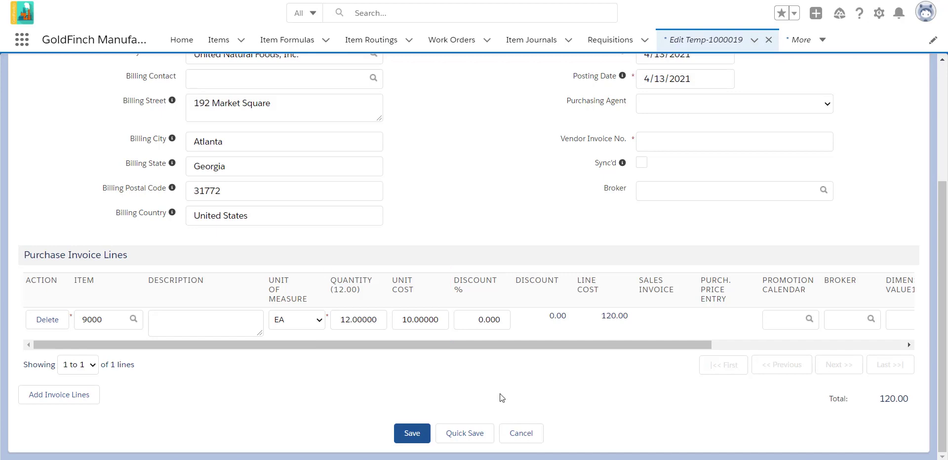
click(515, 434)
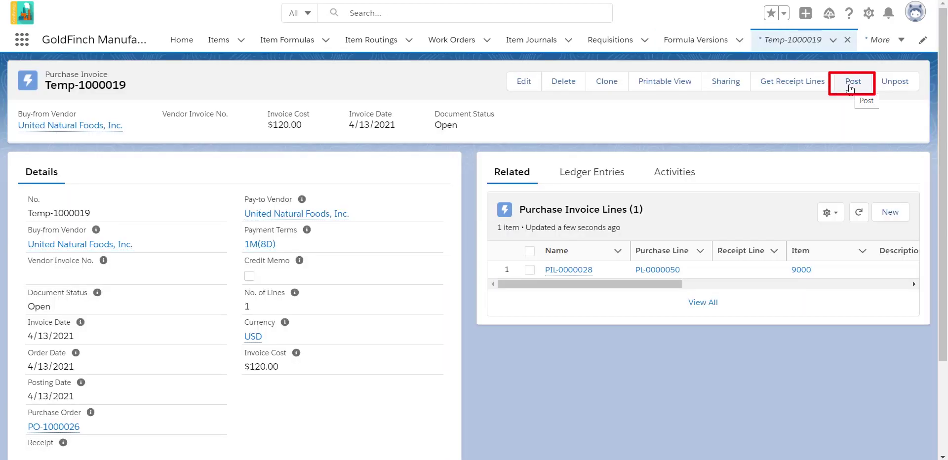
Step: Post the purchase invoice with vendor invoice number WR3456789
click(850, 88)
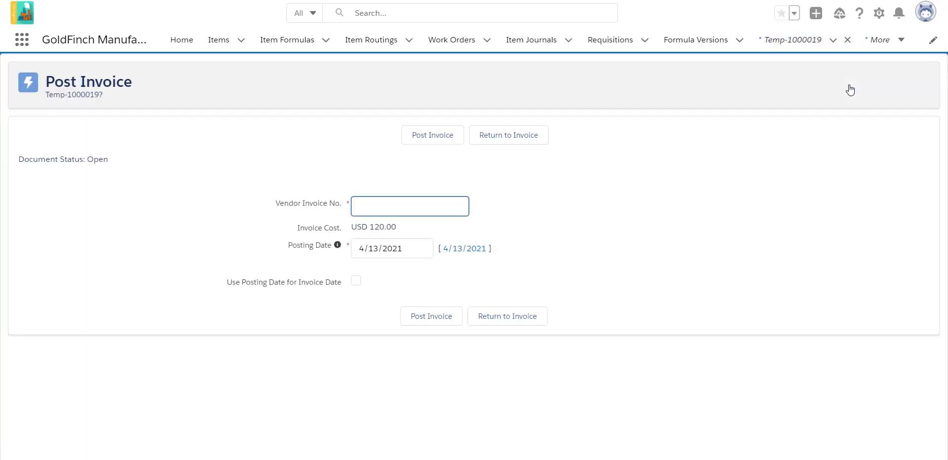
text(WR)
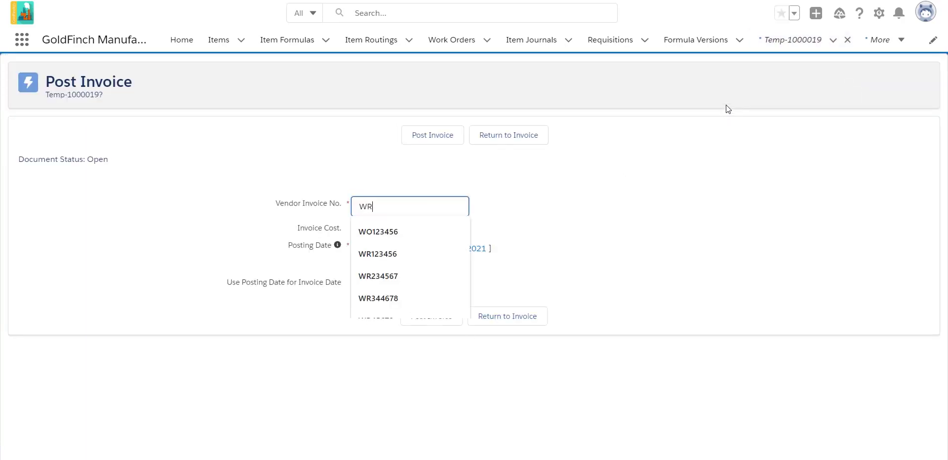
text(3456789)
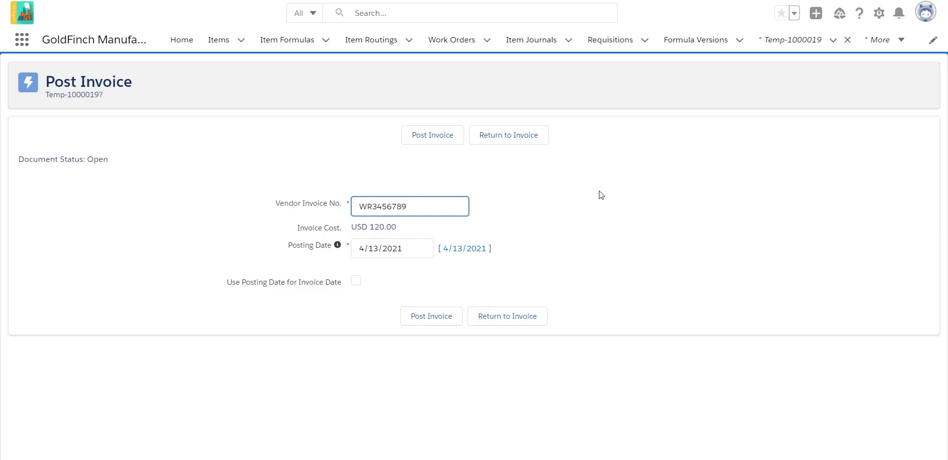
click(433, 318)
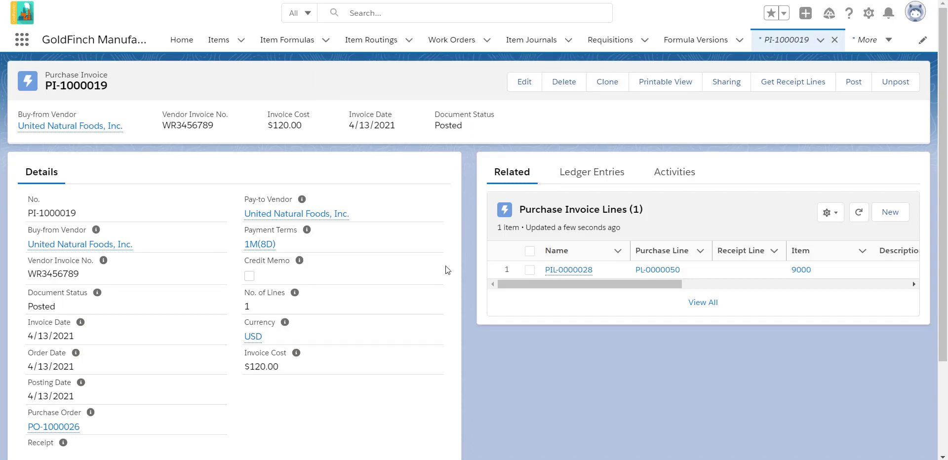
Step: Review the costing of the Released Keto Fudge work order dated 4/13/2021 and create a production journal from it
click(454, 45)
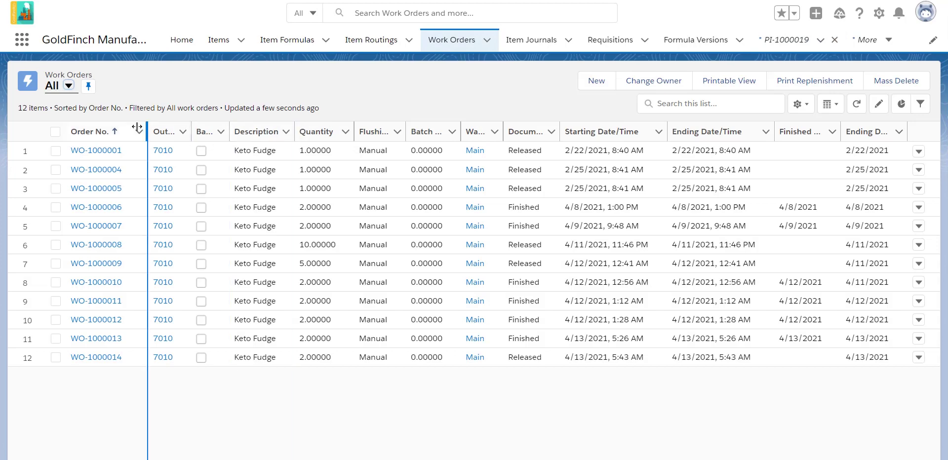
click(108, 358)
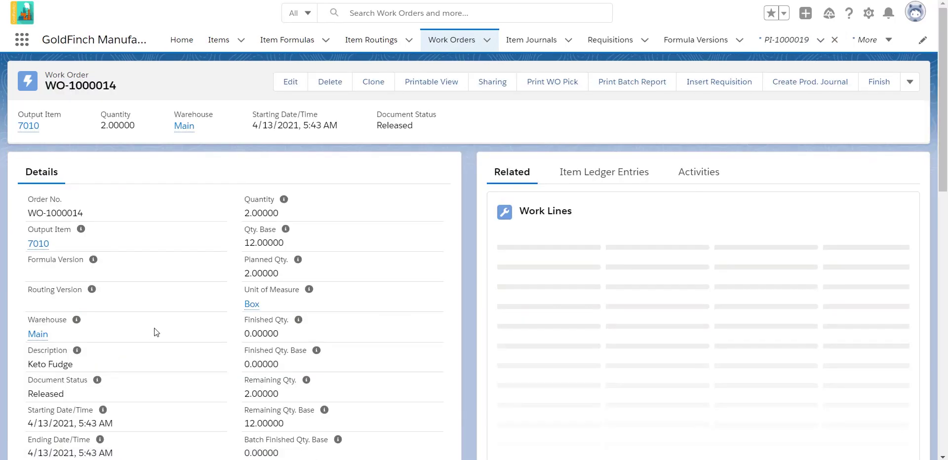
scroll(156, 332, down, 6)
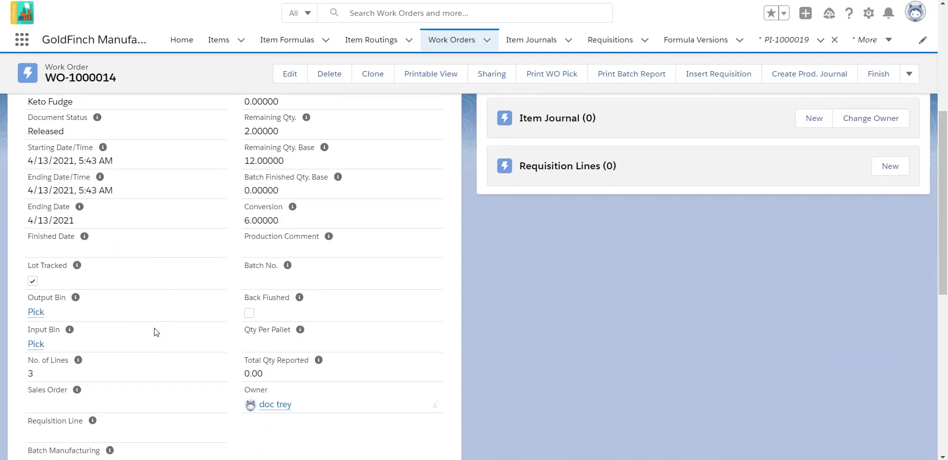
scroll(154, 328, down, 7)
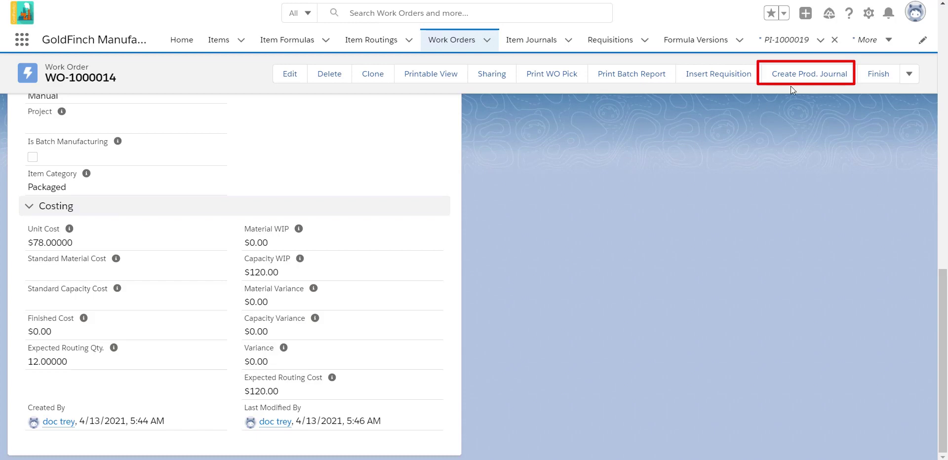
click(805, 75)
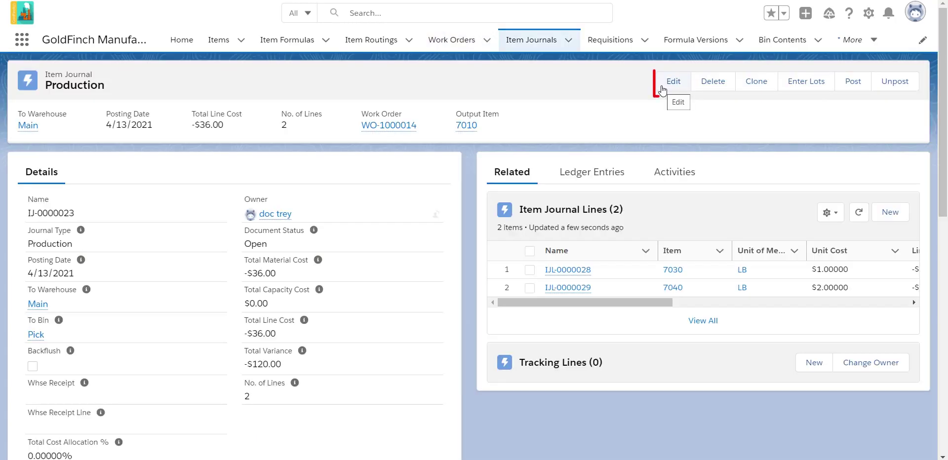
Step: Open the production journal for editing and add blank output tracking lines
click(663, 87)
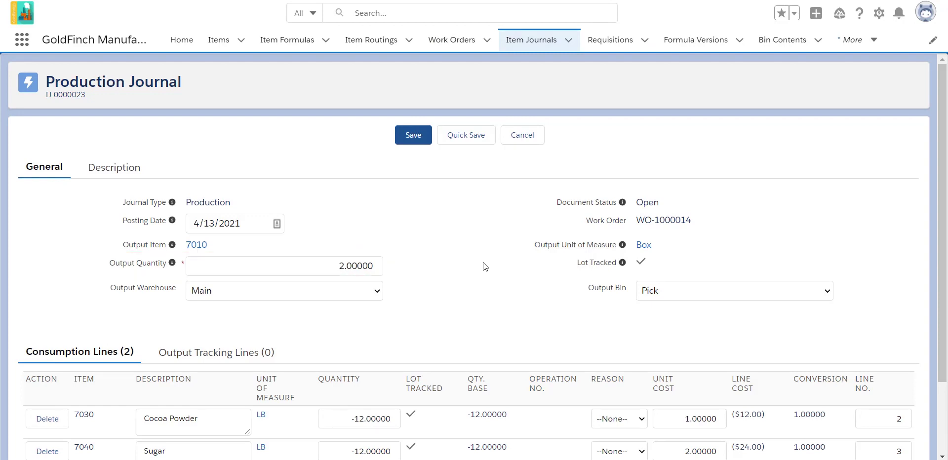
click(198, 359)
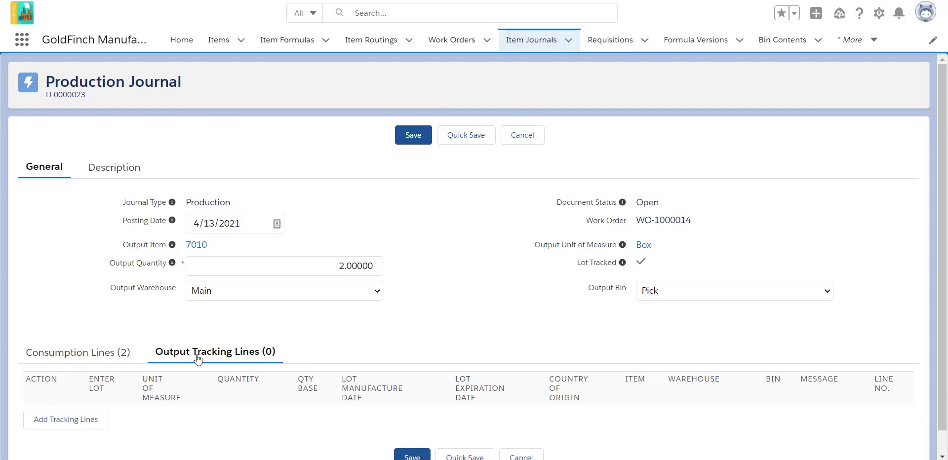
click(88, 424)
scroll(132, 385, down, 3)
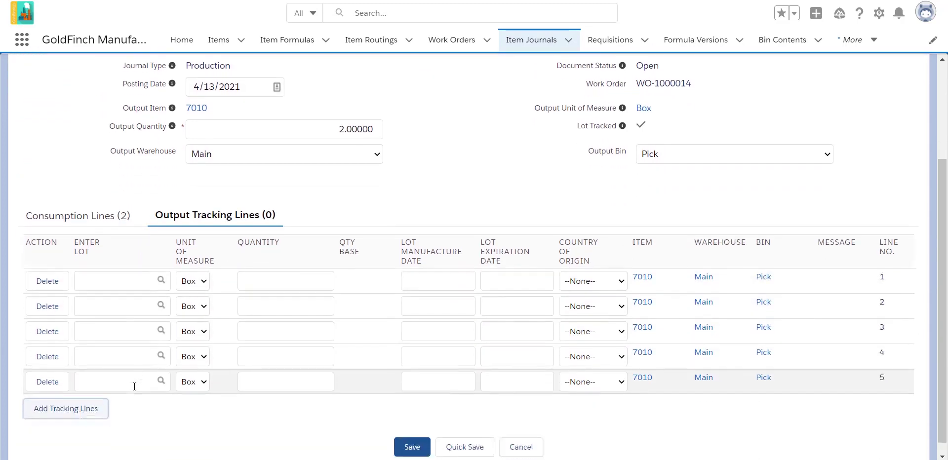
Step: Fill the first output tracking line with existing lot 040821A, unit of measure LB and quantity 6
click(132, 271)
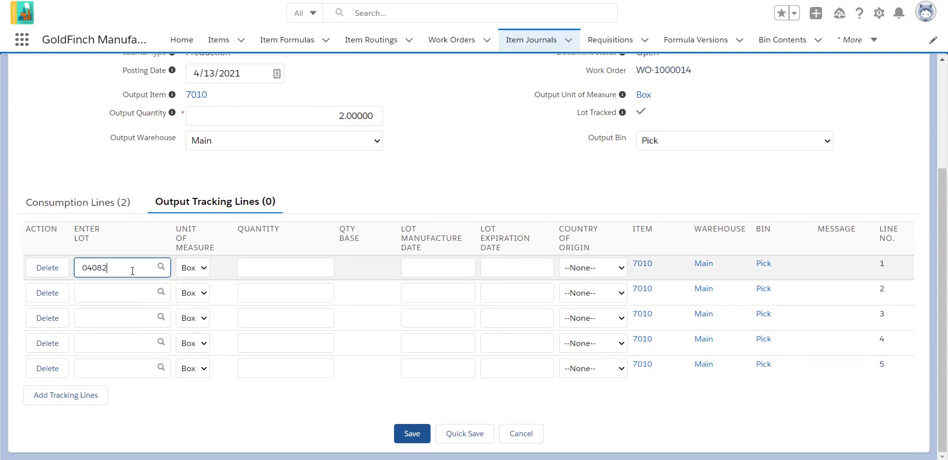
text(040821A)
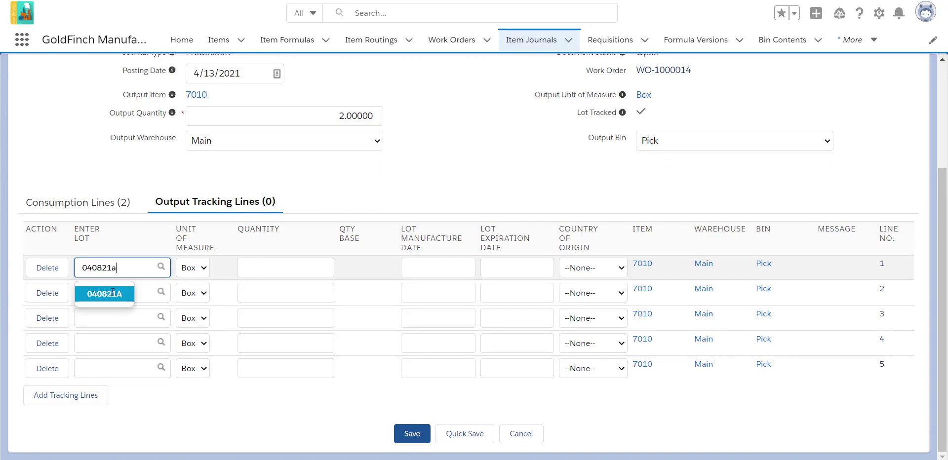
click(112, 291)
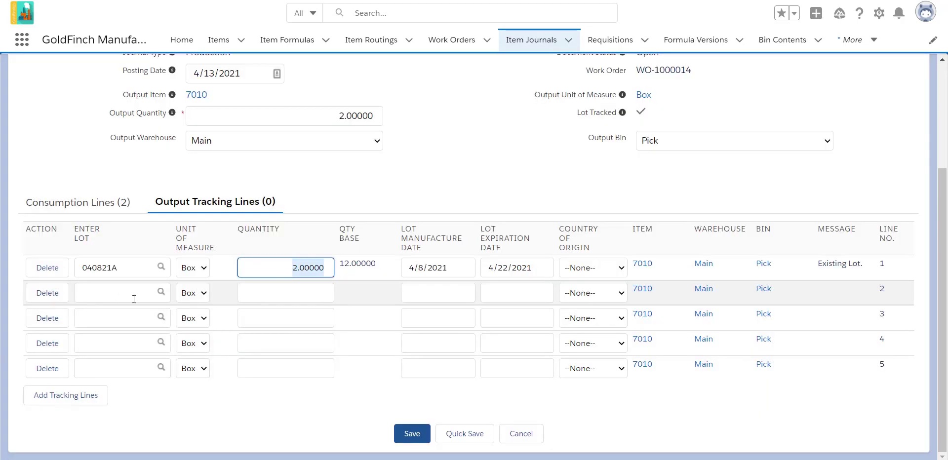
click(196, 275)
click(190, 293)
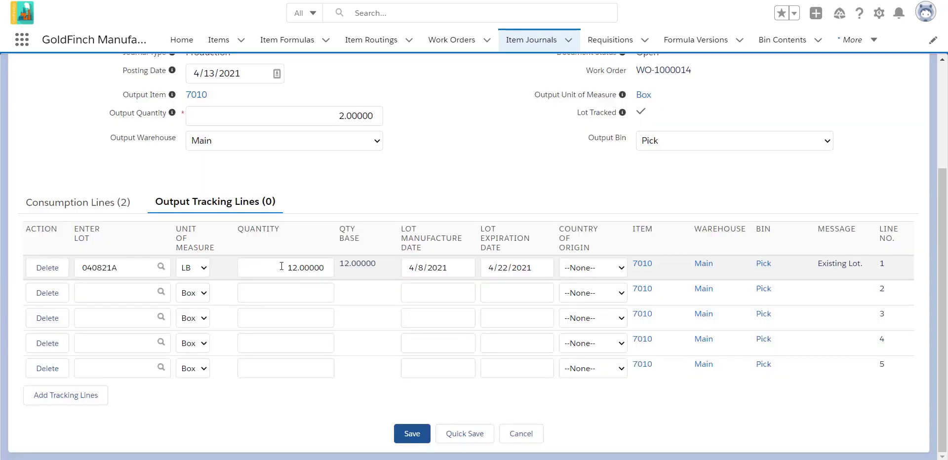
double_click(281, 266)
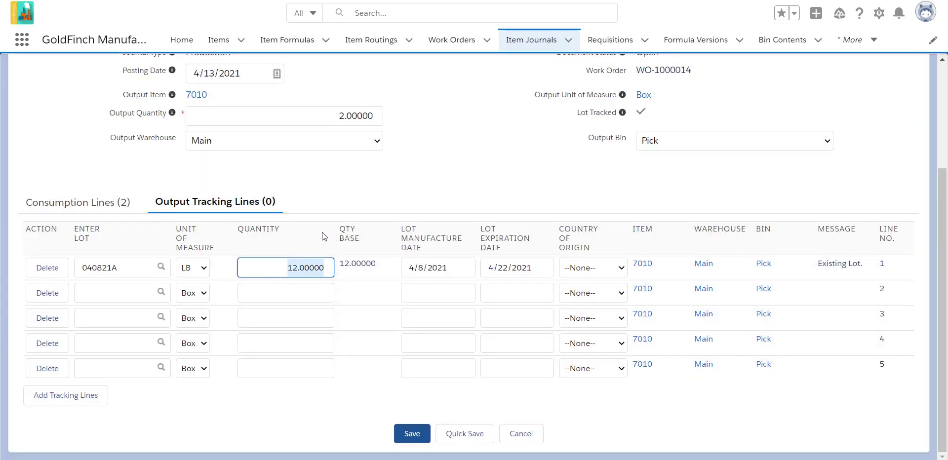
text(6)
key(Tab)
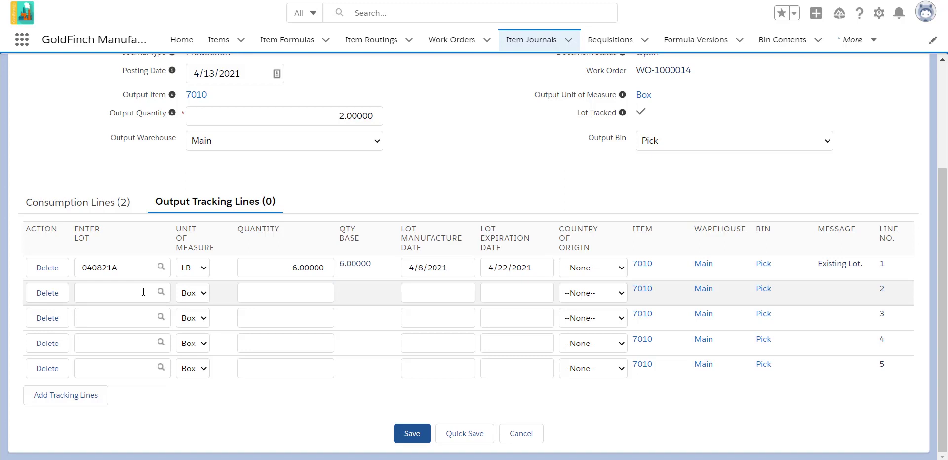
Step: Assign lot 040821B with 1 Box to the second output tracking line and save the production journal
click(143, 292)
text(04)
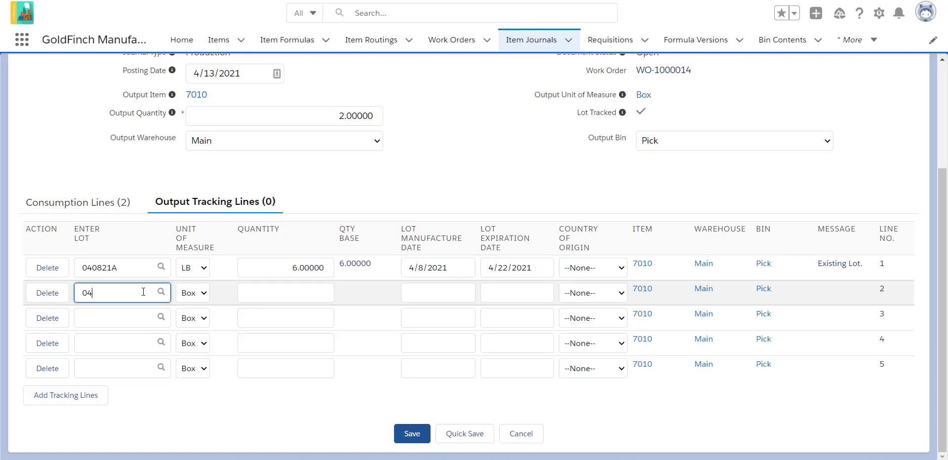
text(0821b)
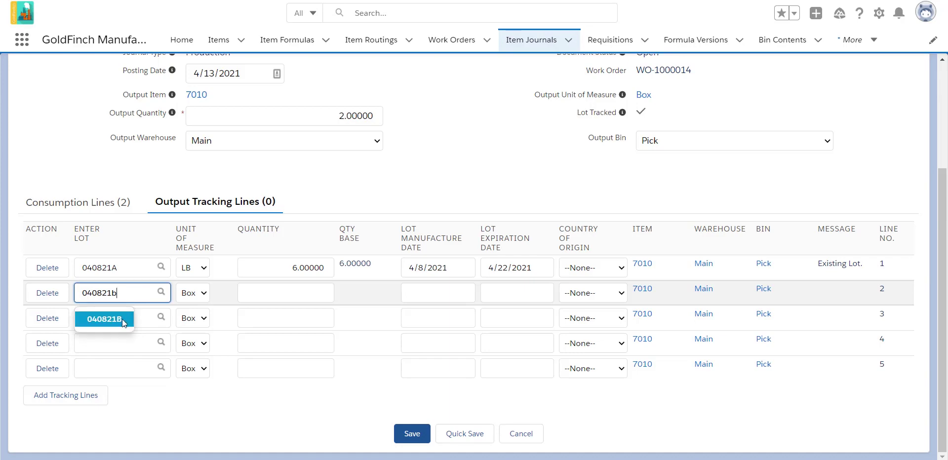
click(122, 319)
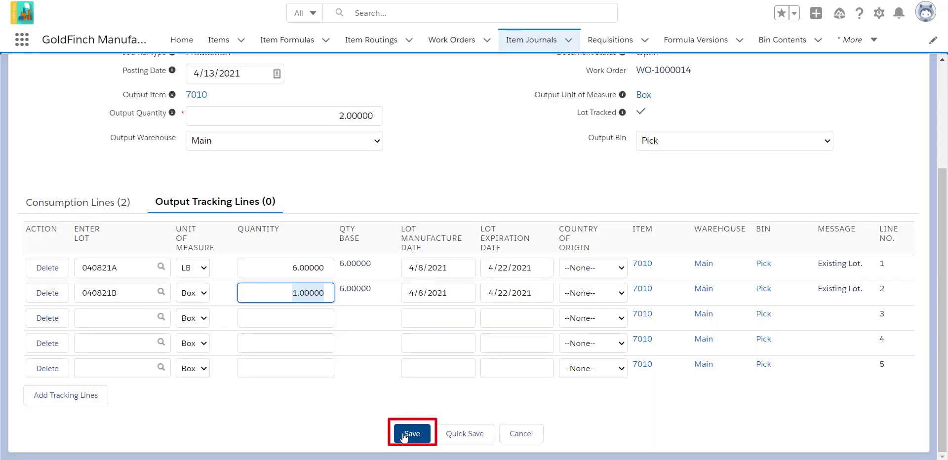
click(403, 434)
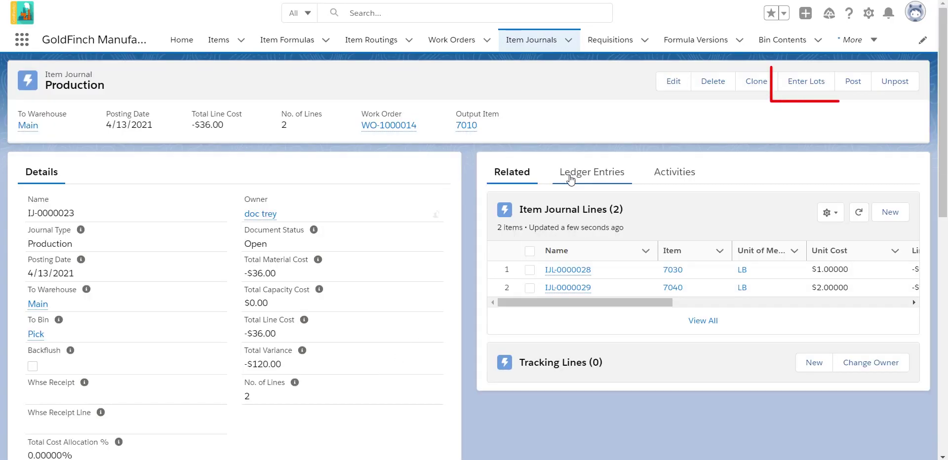
Step: Assign lot 040821 with quantity -12 to both the Cocoa Powder and Sugar consumption lines and save the tracking lines
click(794, 86)
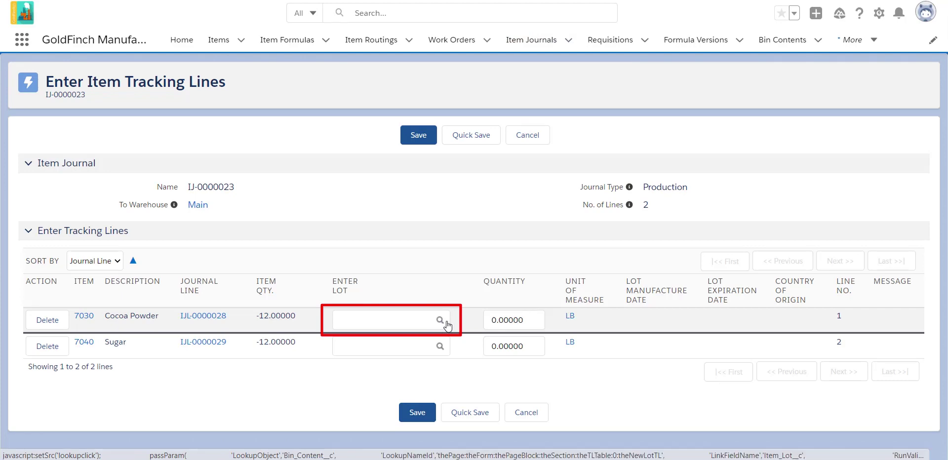
click(447, 322)
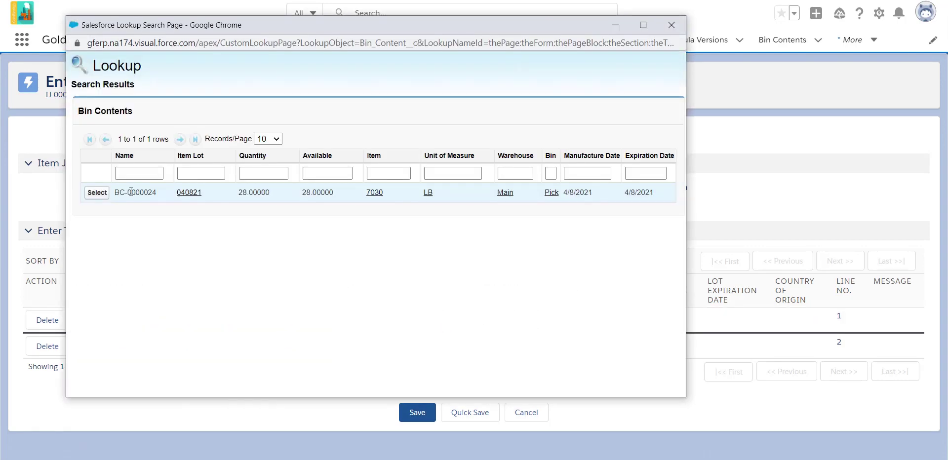
click(98, 193)
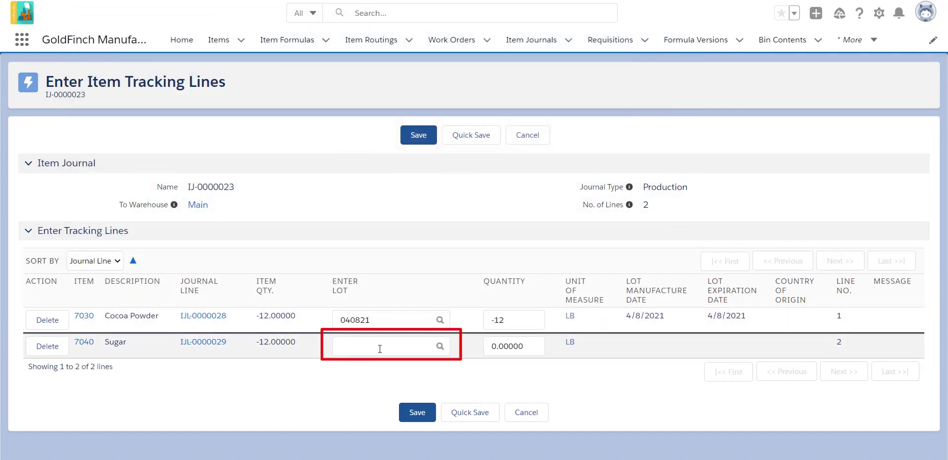
click(440, 347)
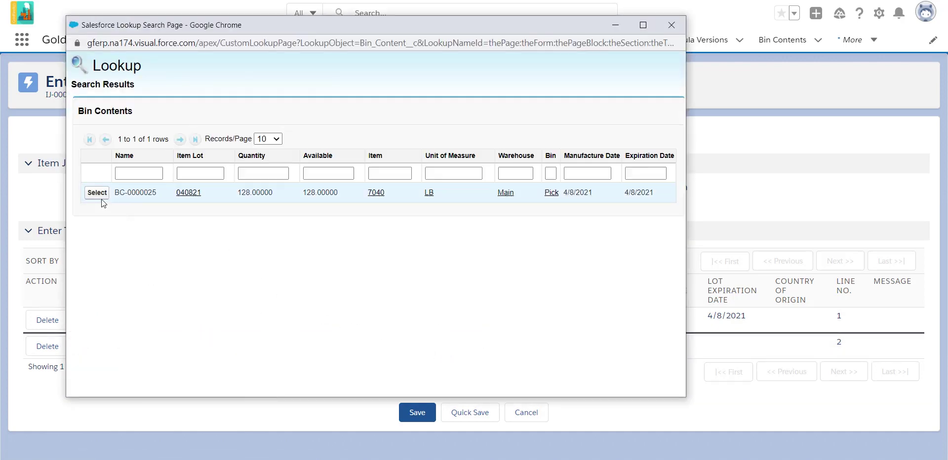
click(99, 194)
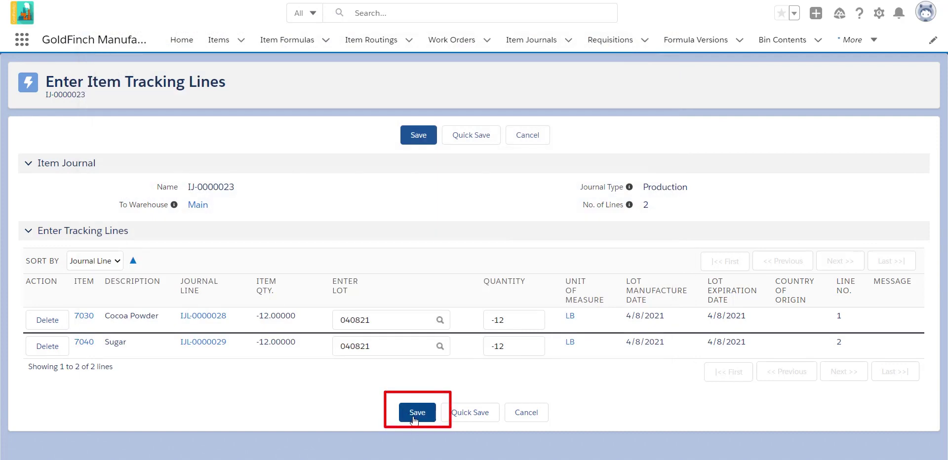
click(417, 413)
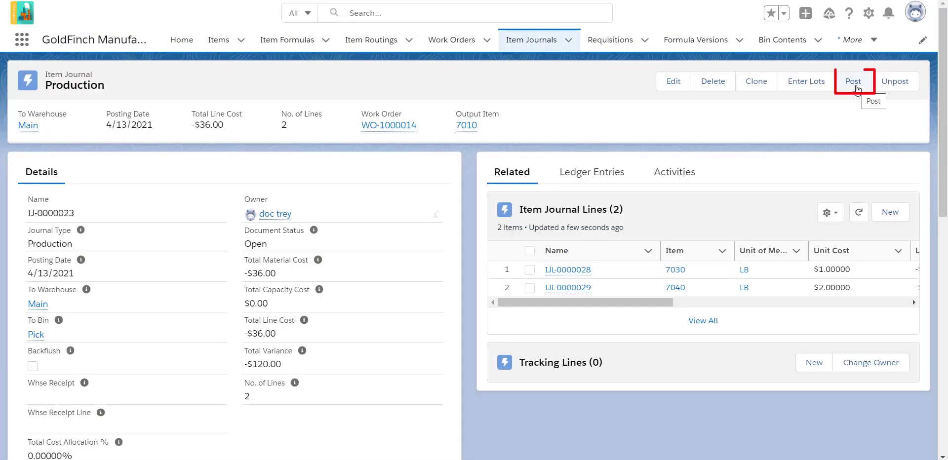
Step: Post the production journal and examine its item ledger and warehouse entries
click(856, 89)
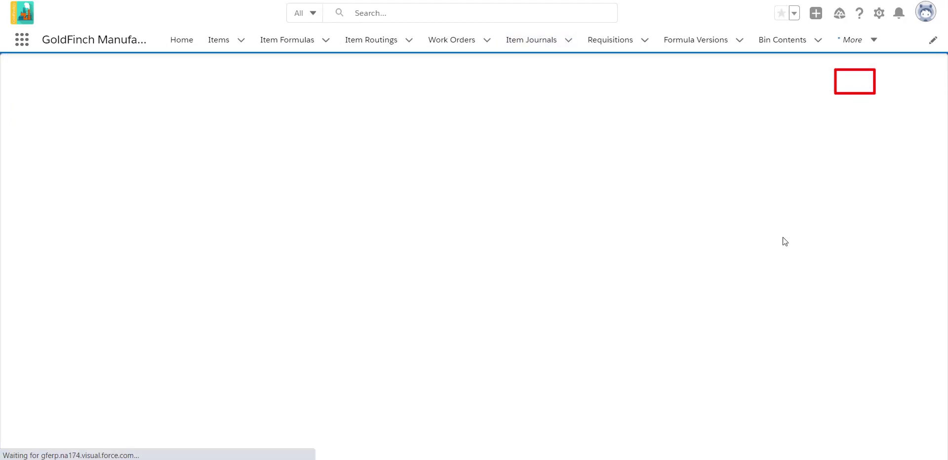
click(418, 208)
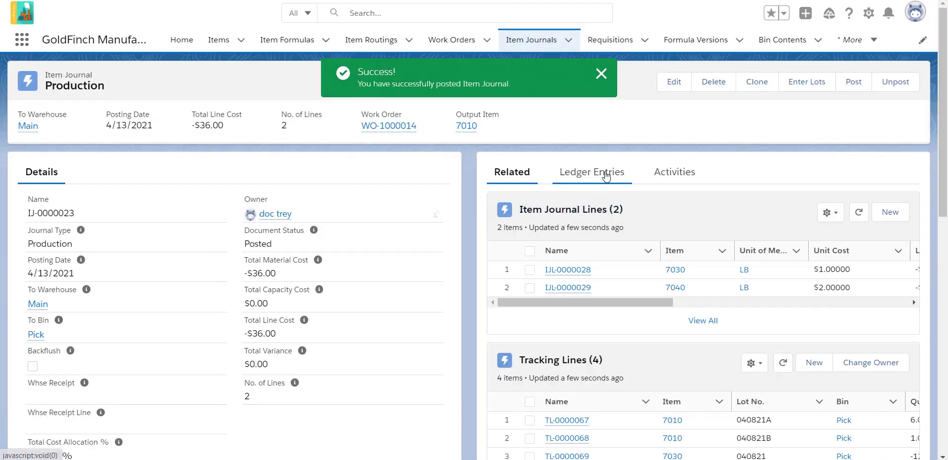
click(607, 174)
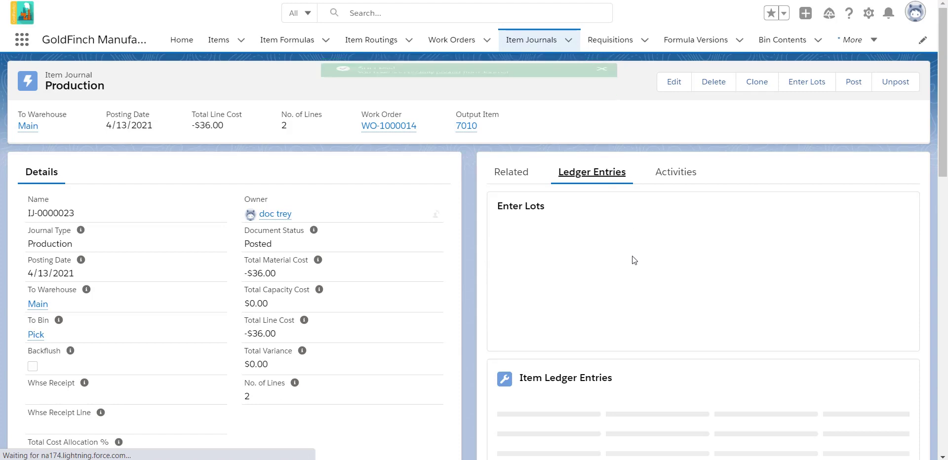
scroll(591, 320, down, 4)
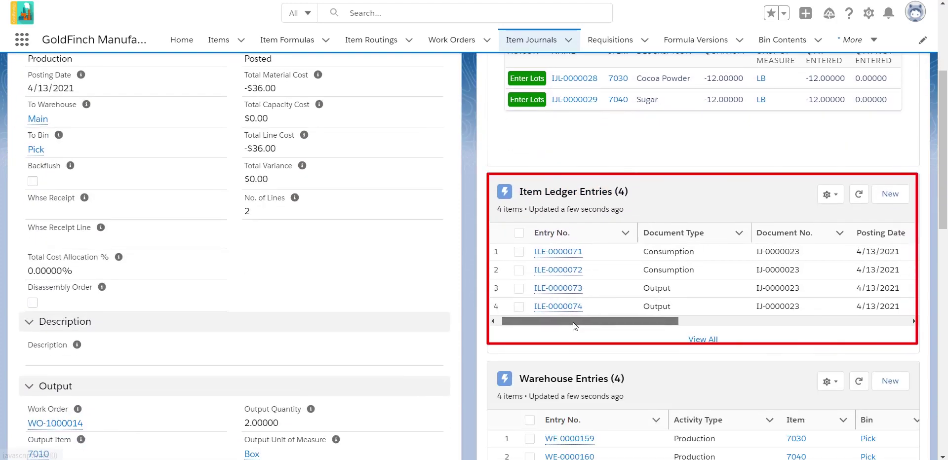
drag(572, 322, 793, 325)
scroll(678, 338, down, 5)
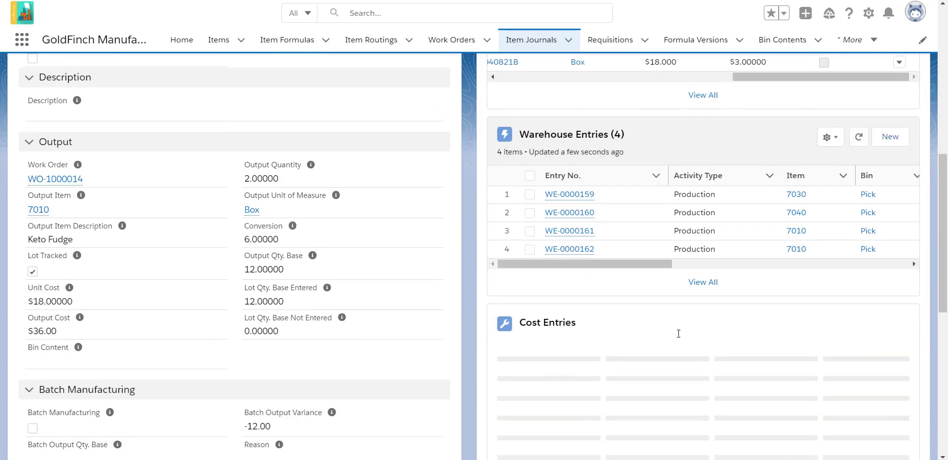
drag(592, 259, 840, 262)
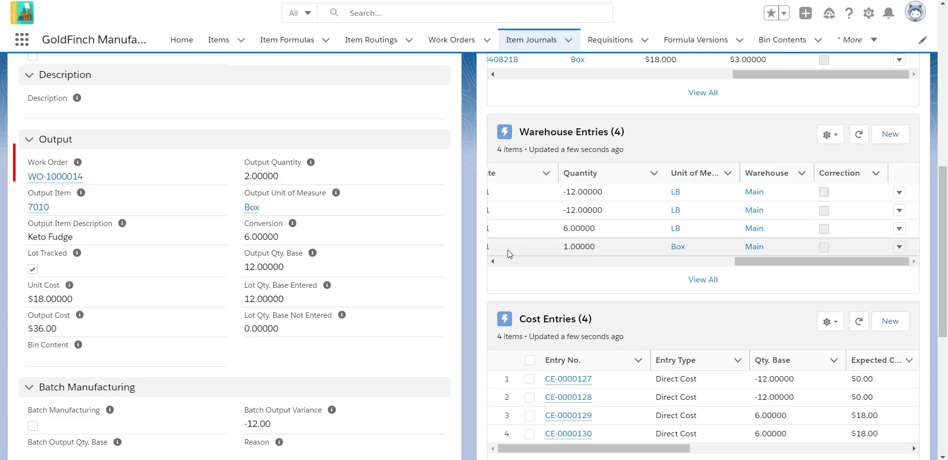
Step: Return to the work order linked to the journal and finish it with finished date 4/13/2021
click(53, 179)
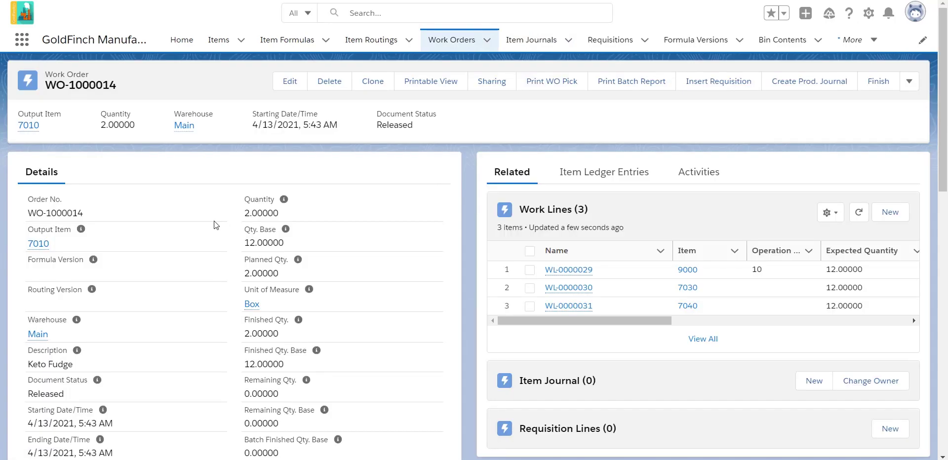
click(880, 84)
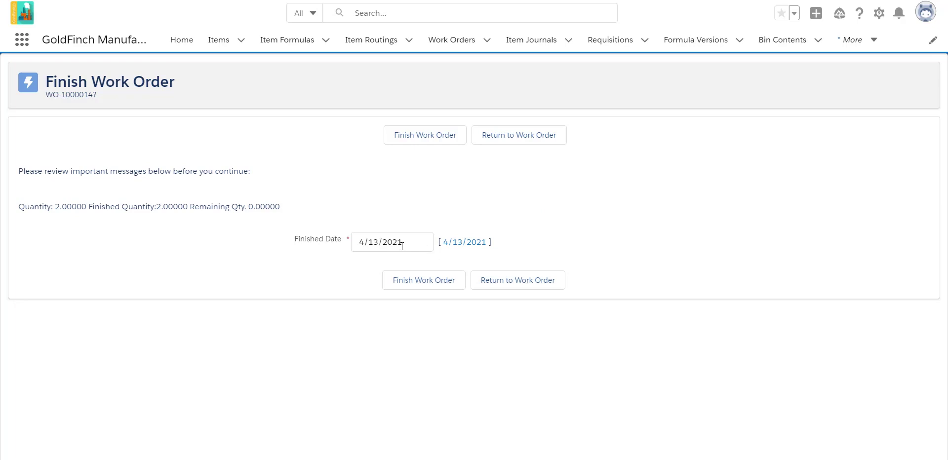
click(399, 285)
Step: Examine the finished work order's item ledger, warehouse, cost and GL entries, including their costs, quantities and amounts
click(610, 183)
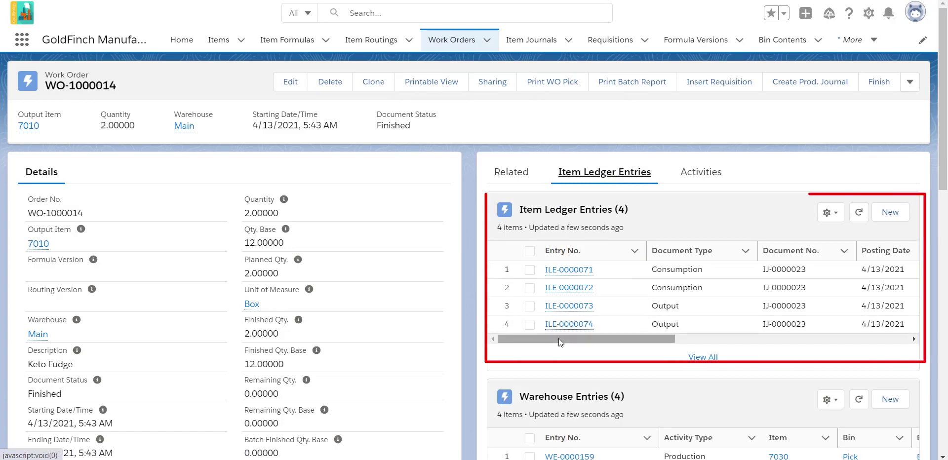
drag(557, 339, 796, 326)
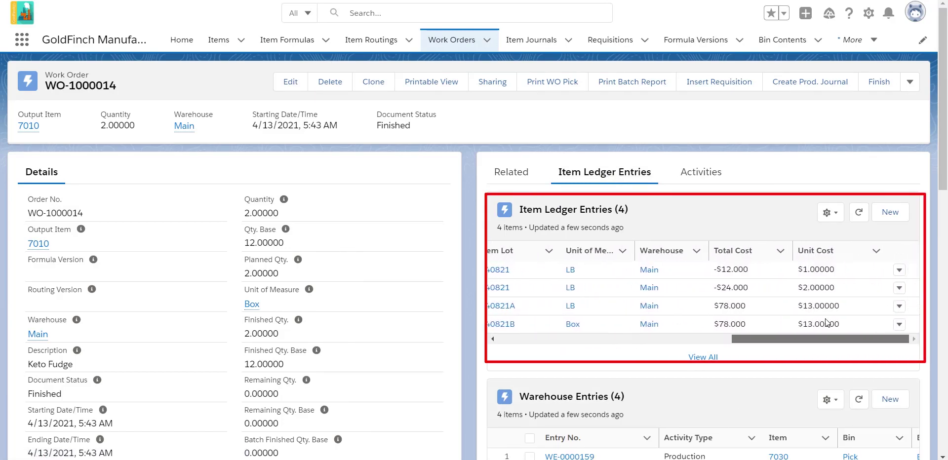
scroll(700, 271, down, 5)
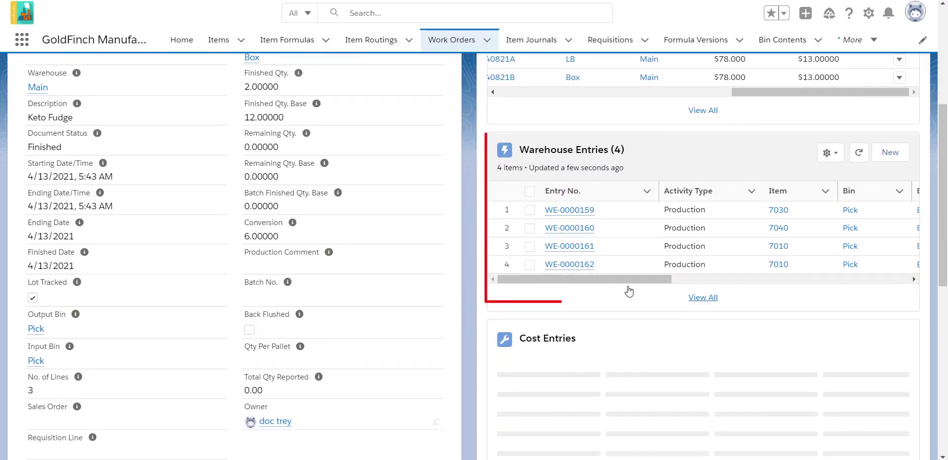
drag(576, 277, 805, 274)
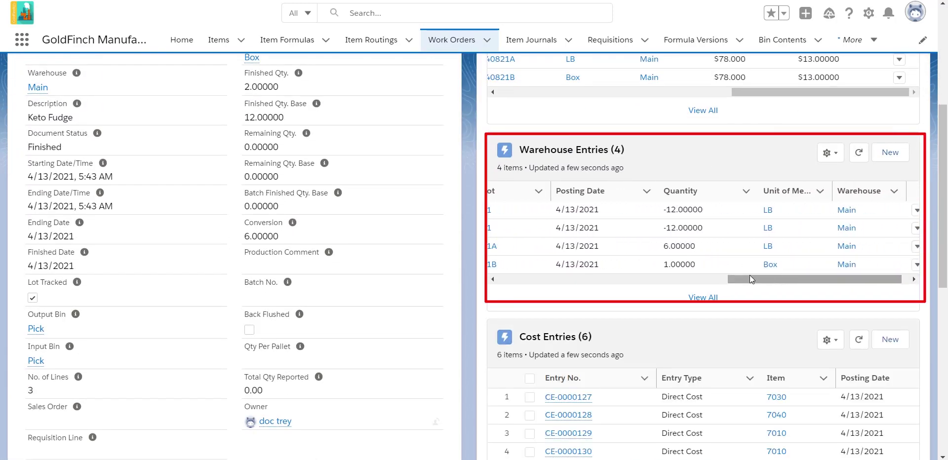
scroll(571, 262, down, 5)
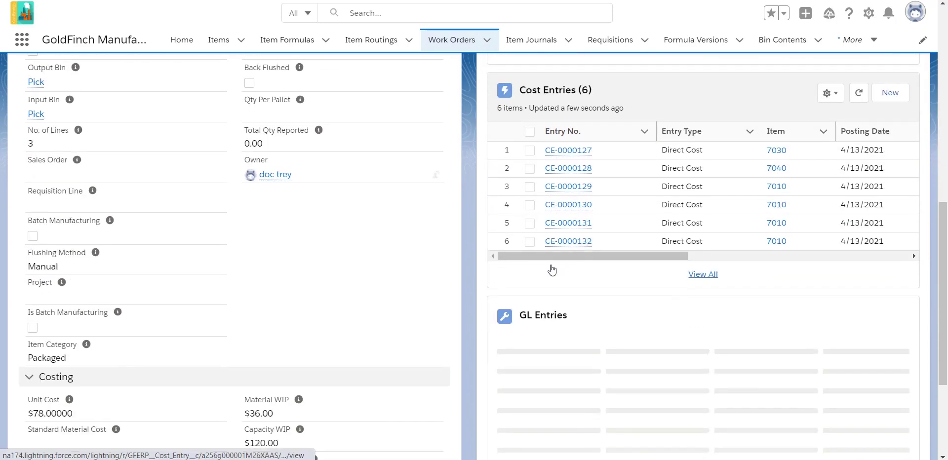
scroll(552, 270, down, 3)
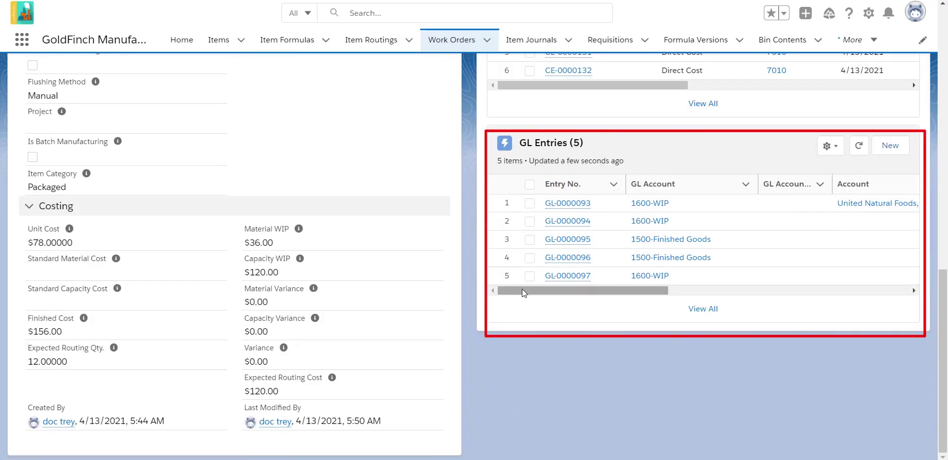
drag(531, 291, 804, 287)
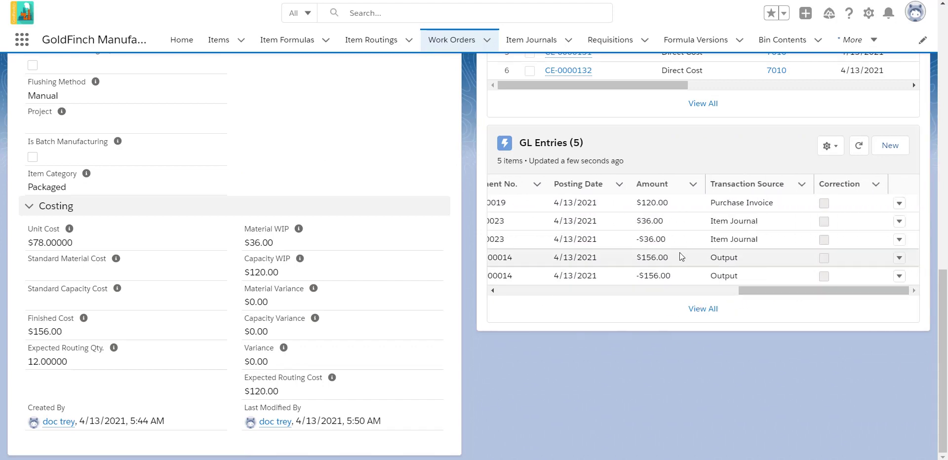